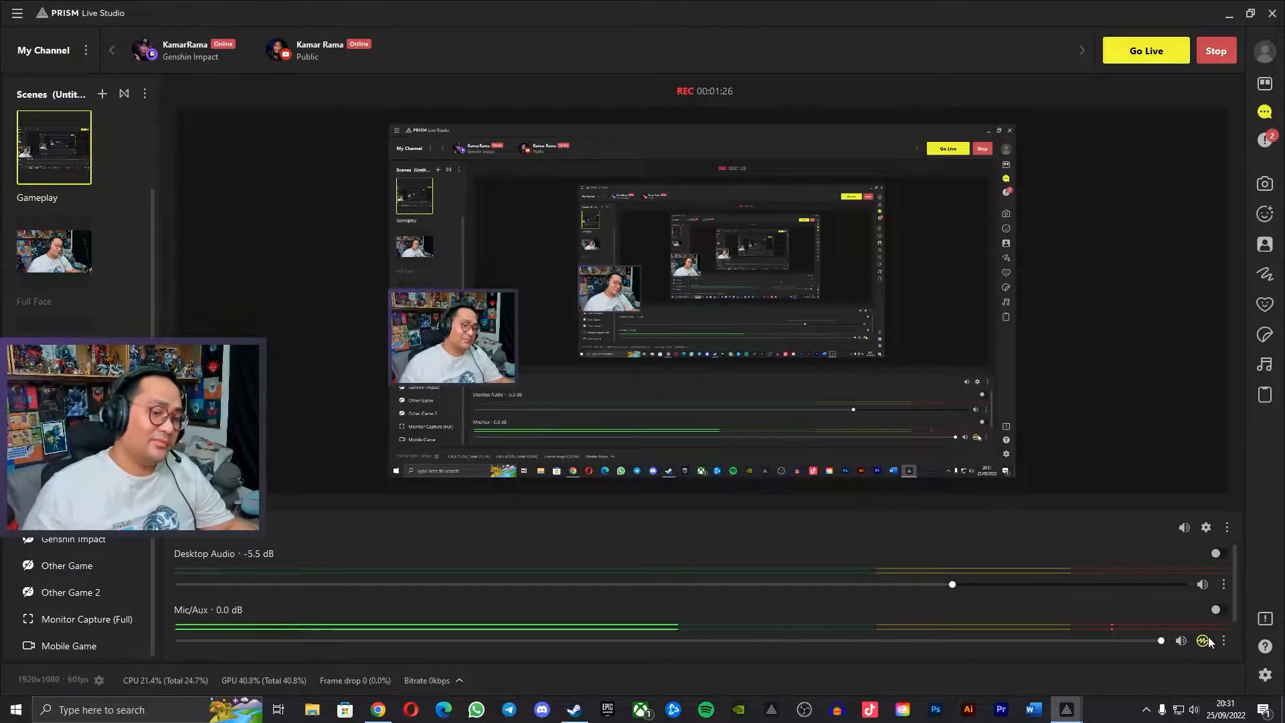
{"action": "left_click", "coordinate": [1224, 641]}
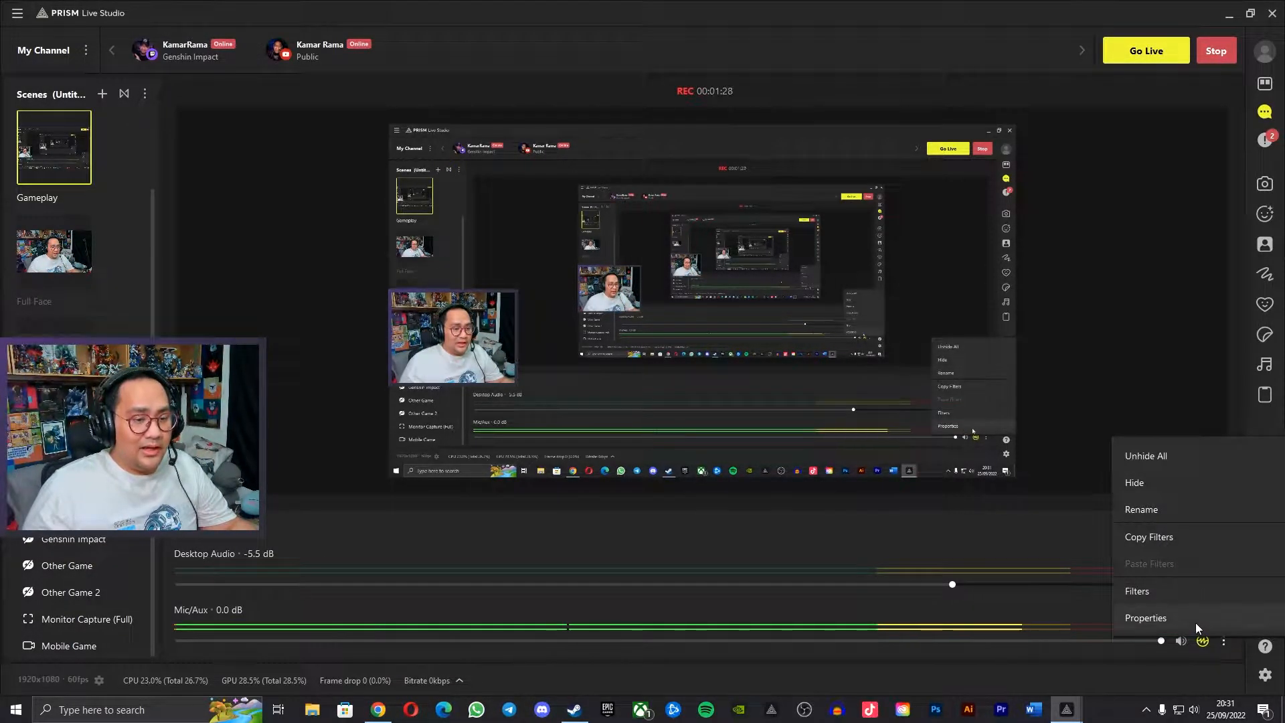
{"action": "left_click", "coordinate": [1196, 621]}
{"action": "left_click", "coordinate": [863, 97]}
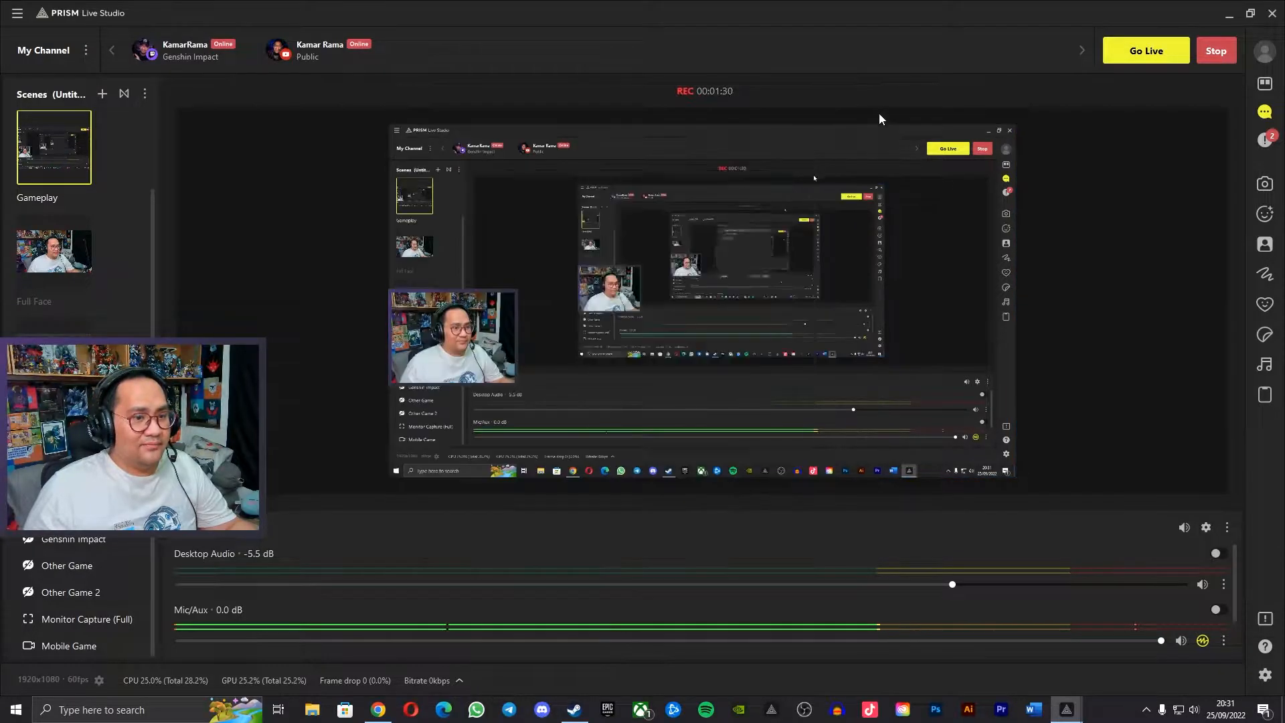
Open the filters window for the Mic/Aux source and move it clear of the webcam picture.
{"action": "left_click", "coordinate": [1224, 641]}
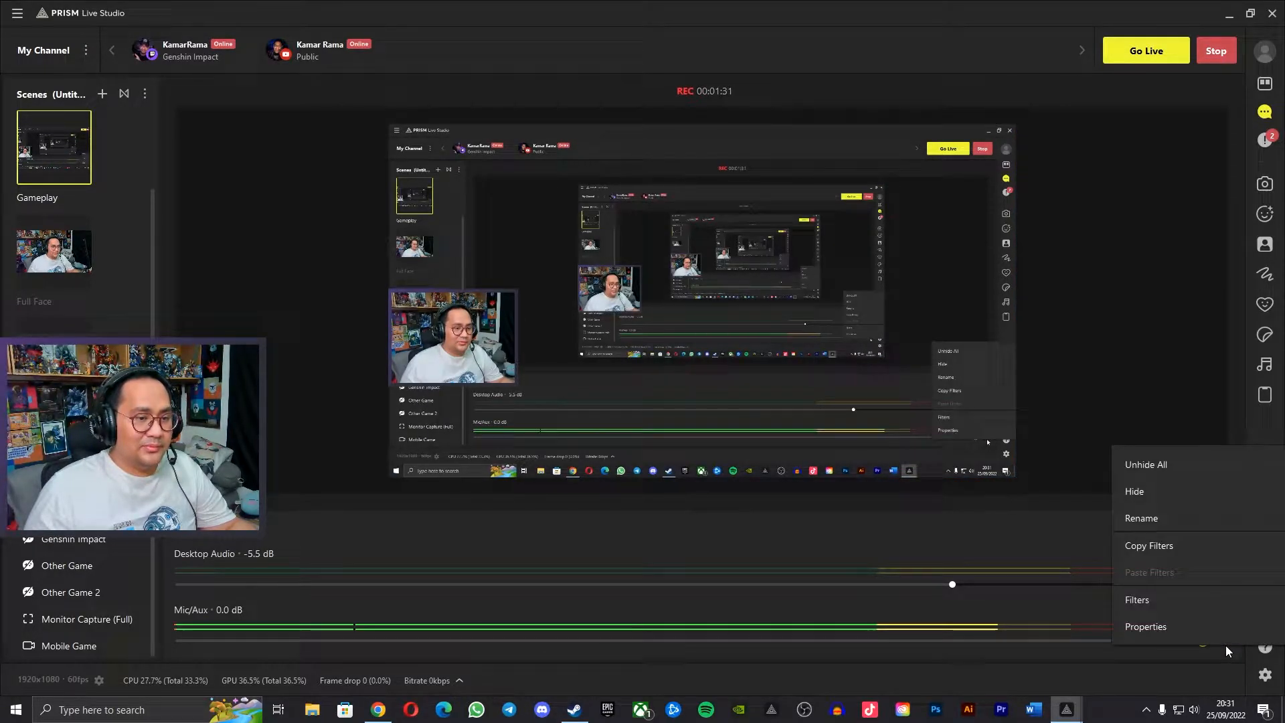
{"action": "left_click", "coordinate": [1186, 612]}
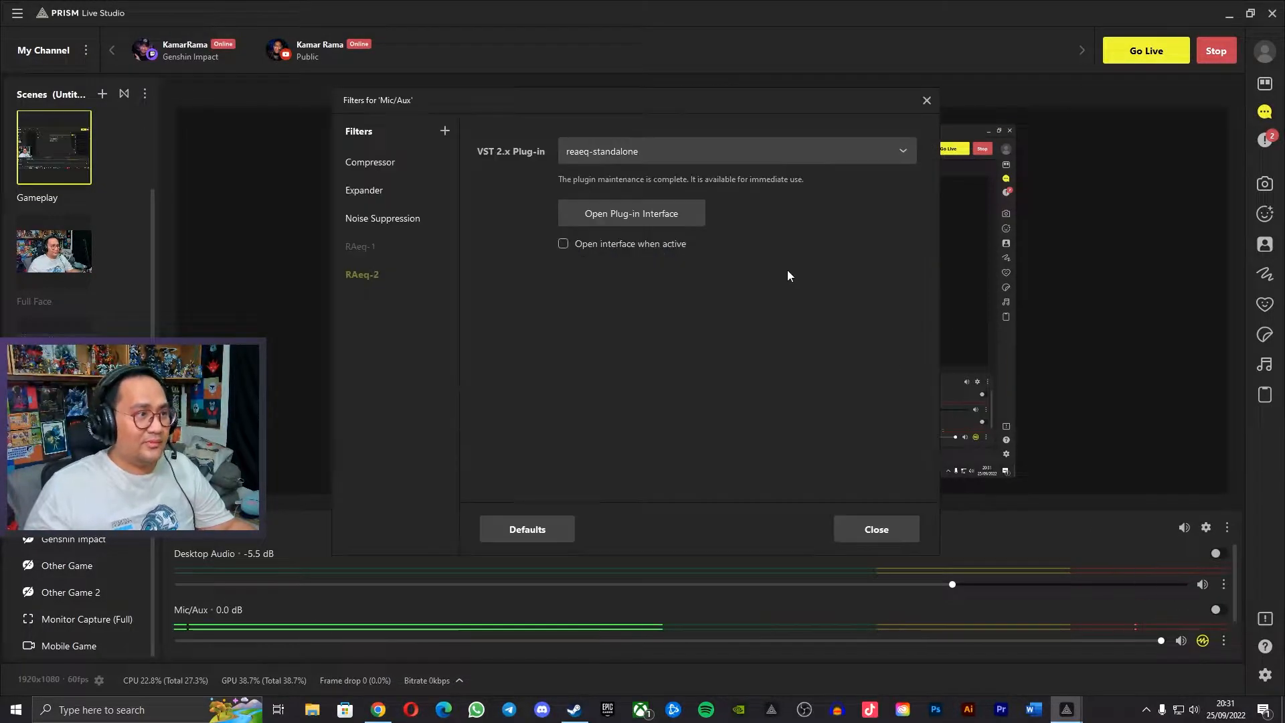
{"action": "left_click_drag", "start_coordinate": [561, 99], "coordinate": [749, 123]}
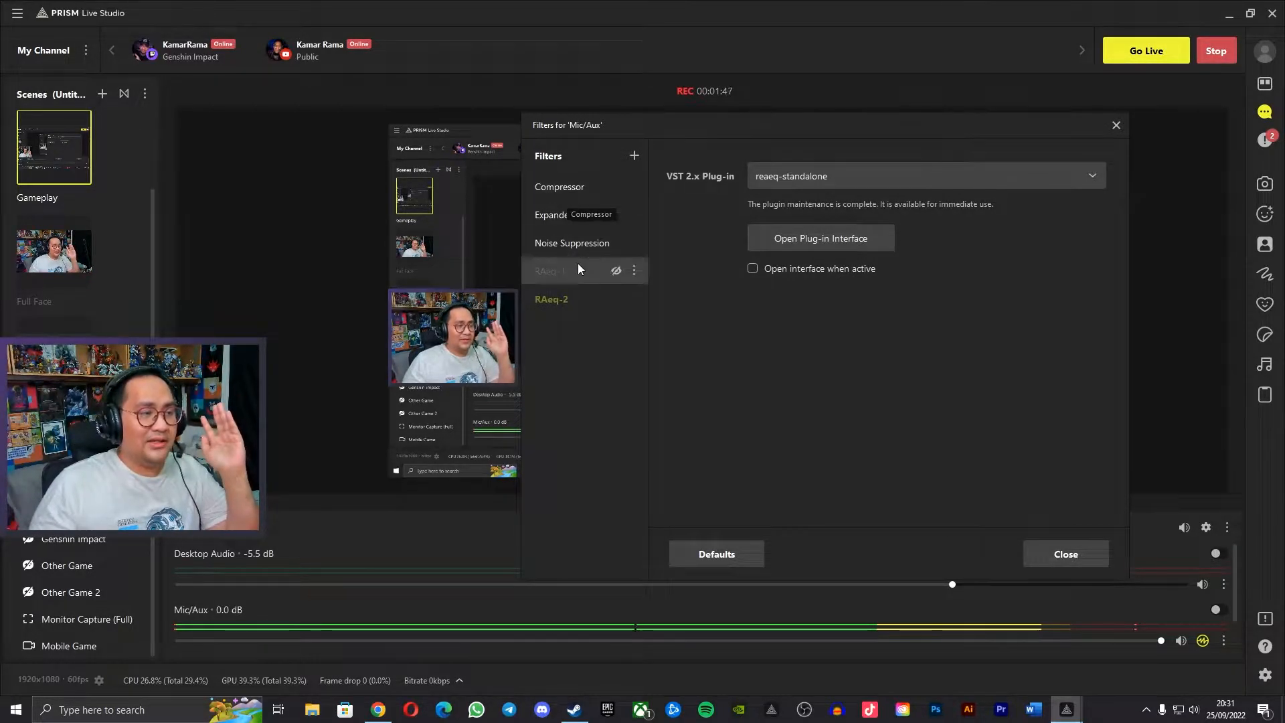
Toggle the Noise Suppression, Expander and Compressor filters to compare the microphone's sound, and display the Compressor settings.
{"action": "left_click", "coordinate": [570, 243]}
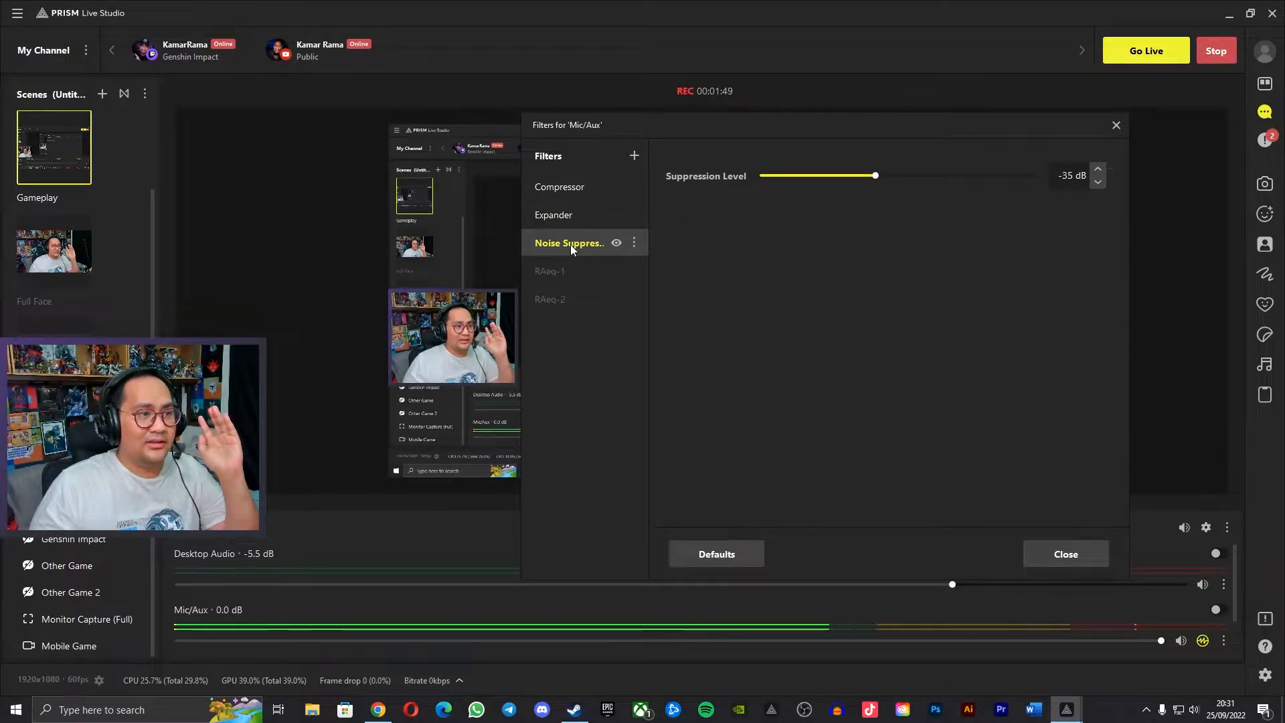
{"action": "left_click", "coordinate": [616, 243]}
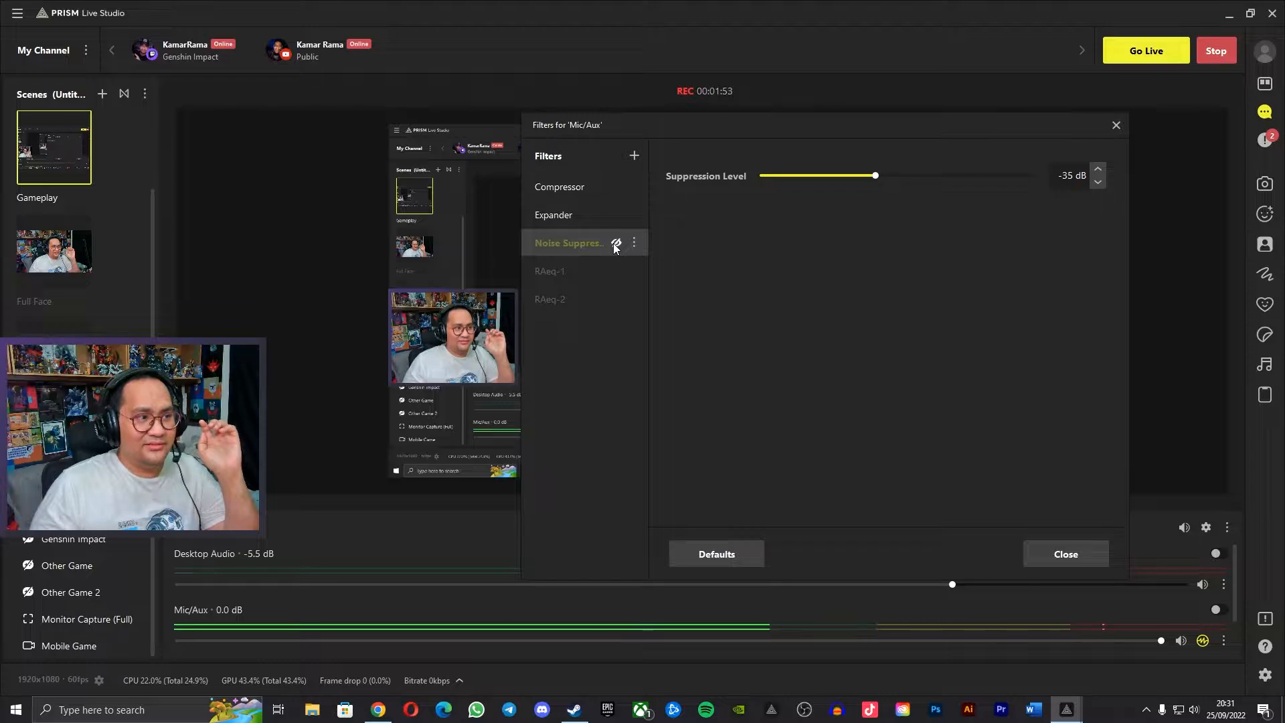
{"action": "left_click", "coordinate": [616, 244]}
{"action": "left_click", "coordinate": [617, 216]}
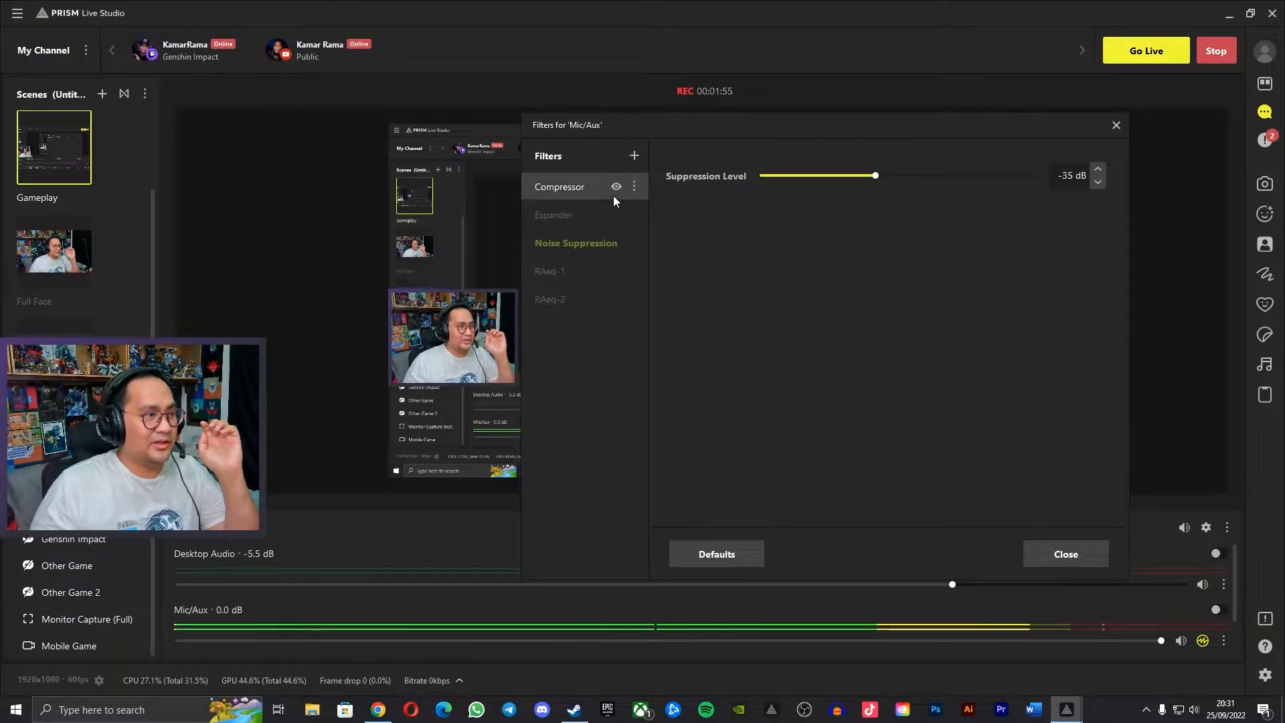
{"action": "left_click", "coordinate": [615, 189]}
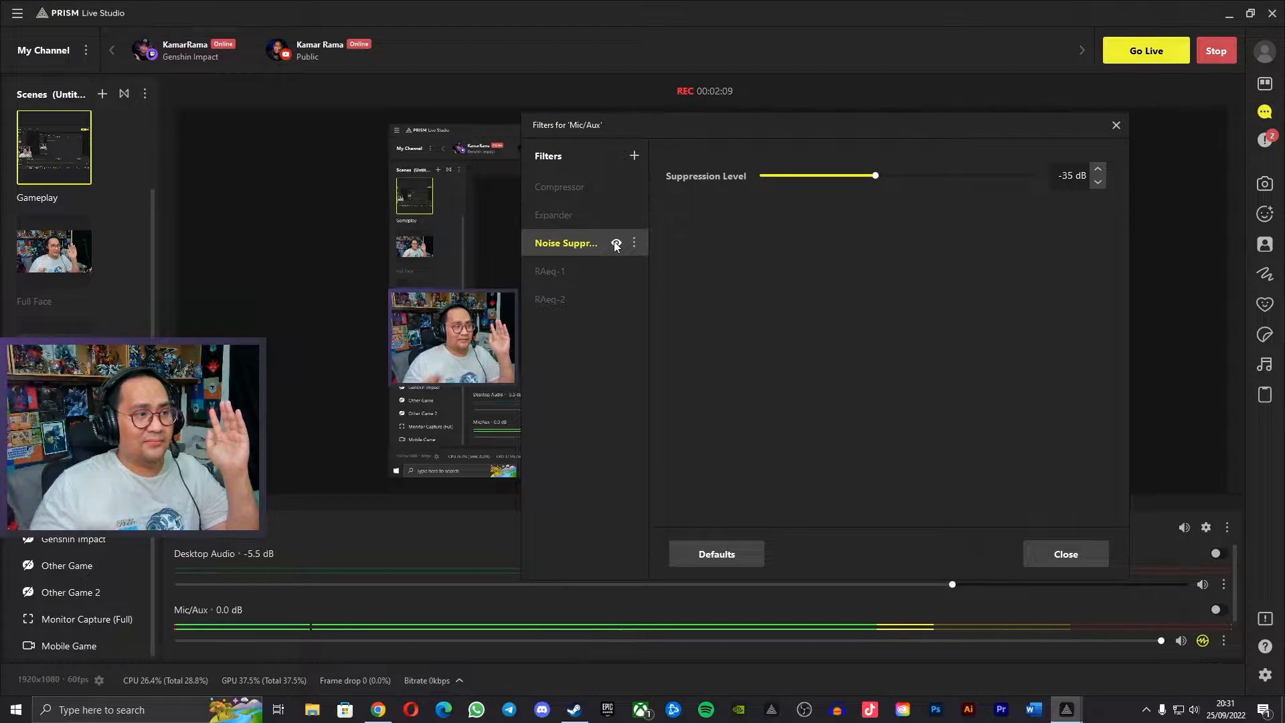
{"action": "left_click", "coordinate": [617, 190]}
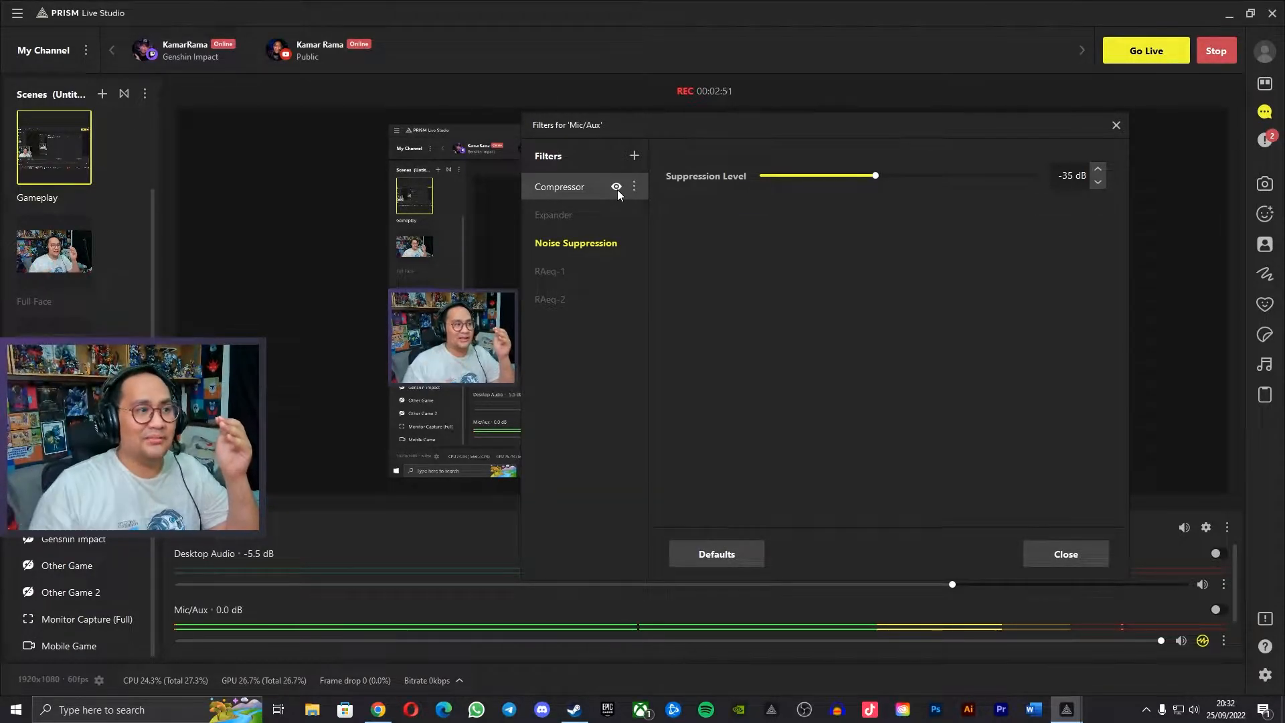
{"action": "left_click", "coordinate": [590, 189]}
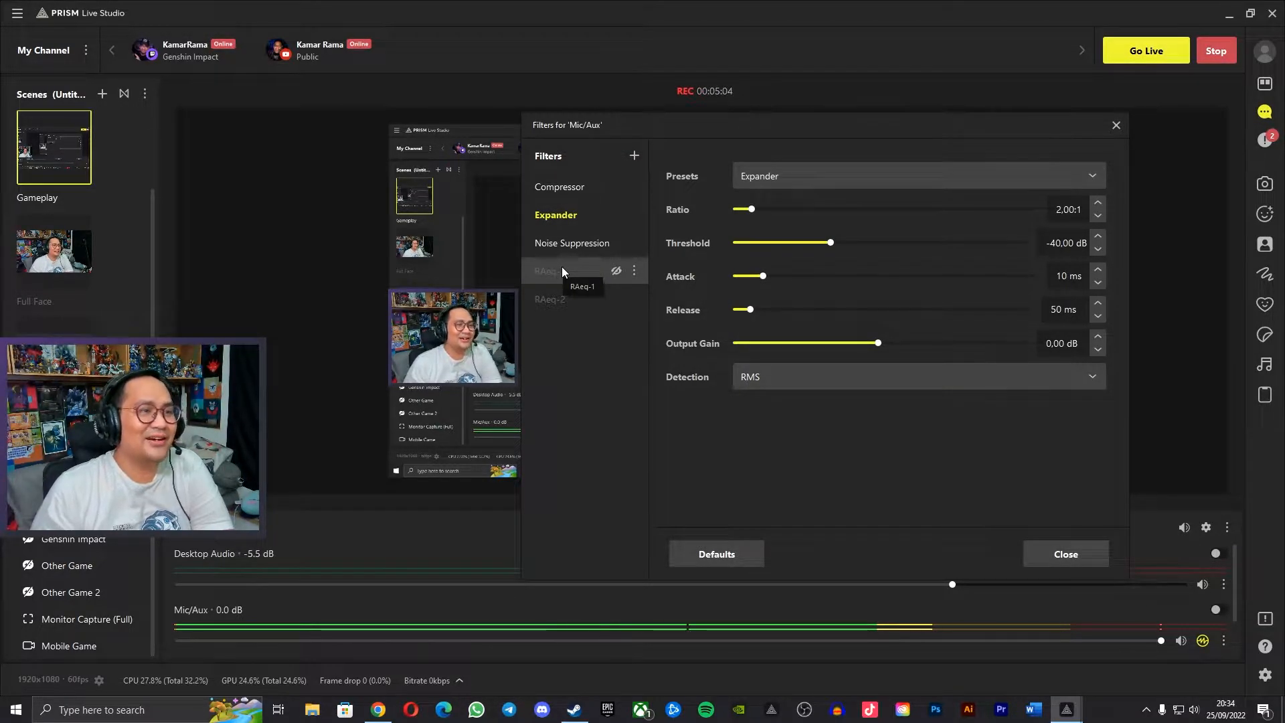
Add a VST 2.x Plug-in filter to Mic/Aux under its default name and load the Marvel GEQ plug-in.
{"action": "left_click", "coordinate": [631, 156]}
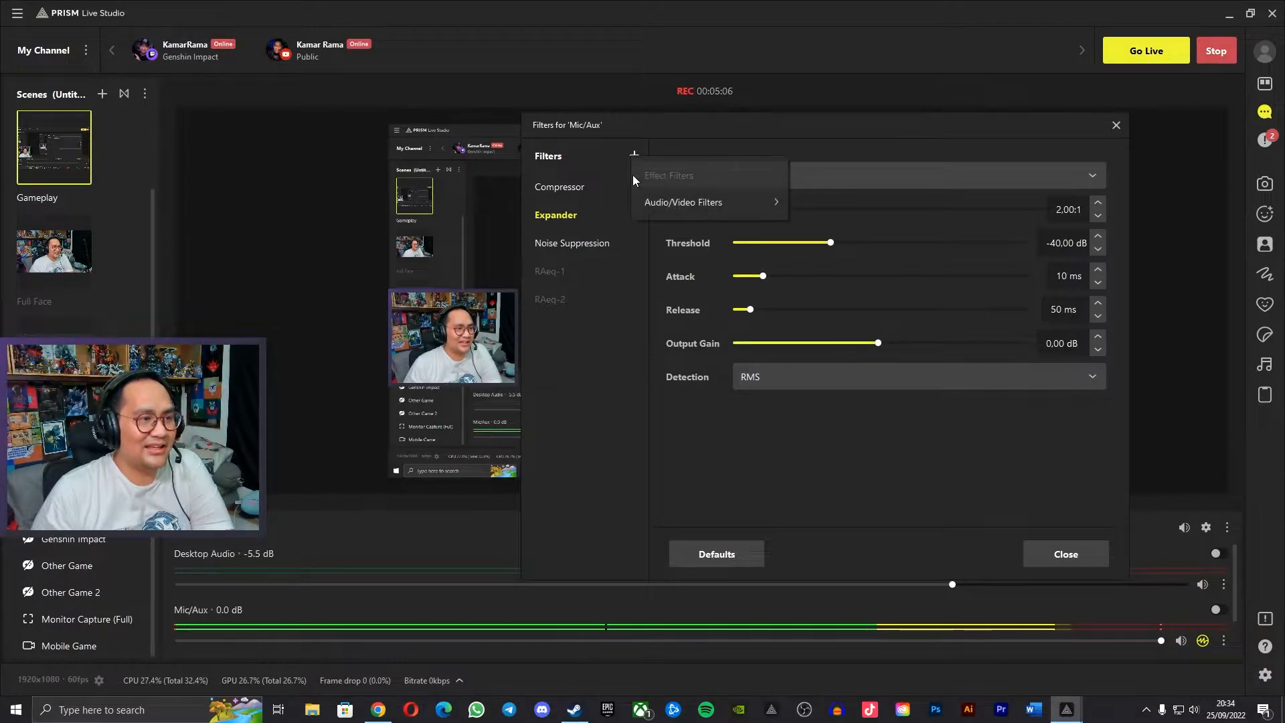
{"action": "mouse_move", "coordinate": [661, 197]}
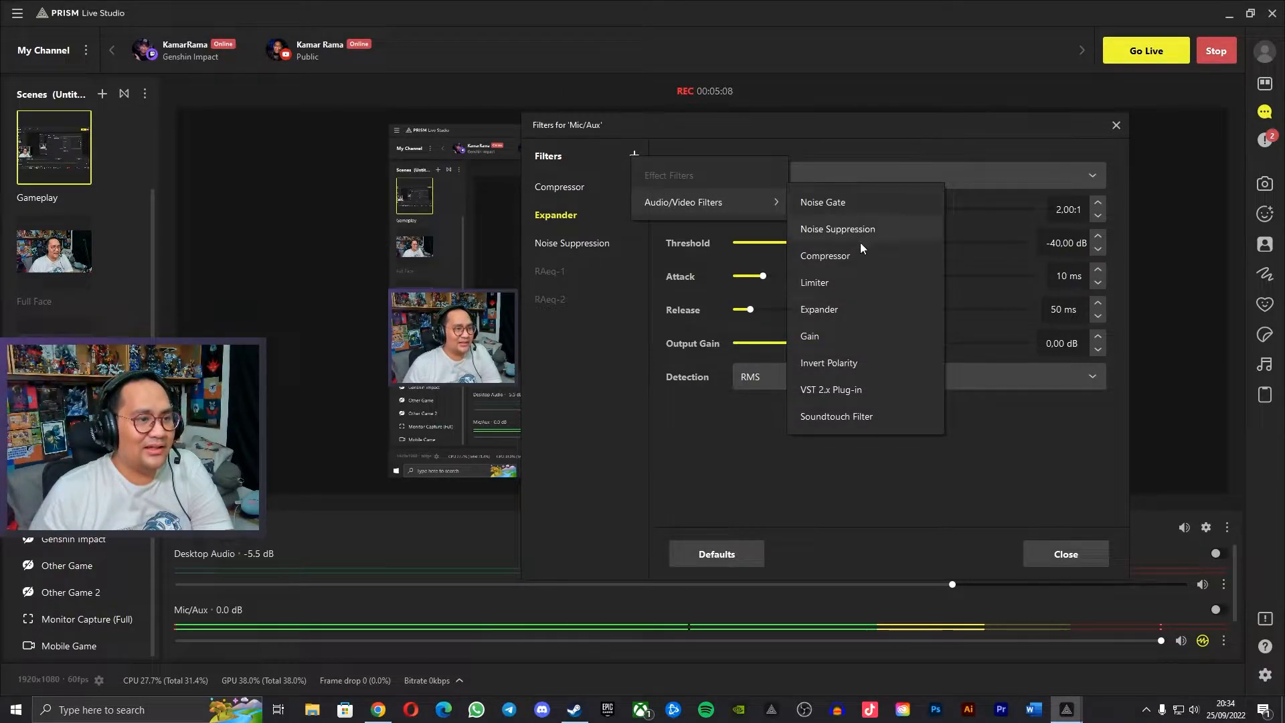
{"action": "left_click", "coordinate": [834, 396]}
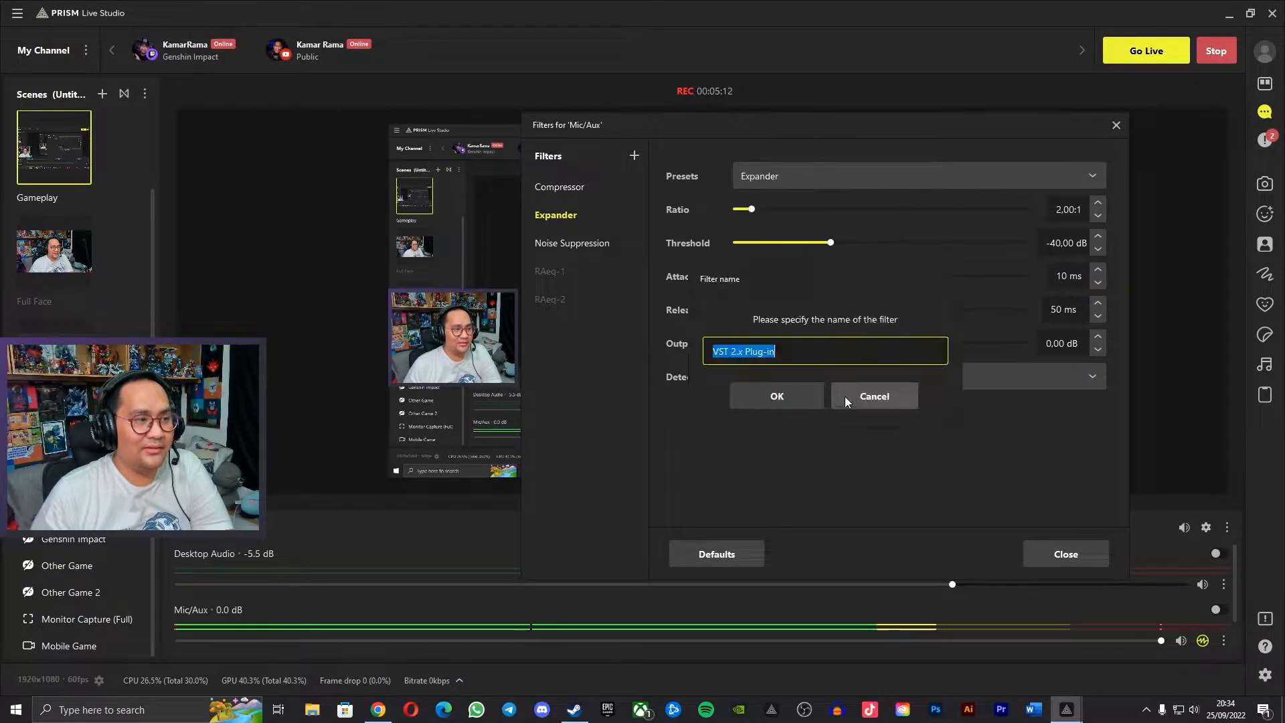
{"action": "left_click", "coordinate": [792, 400]}
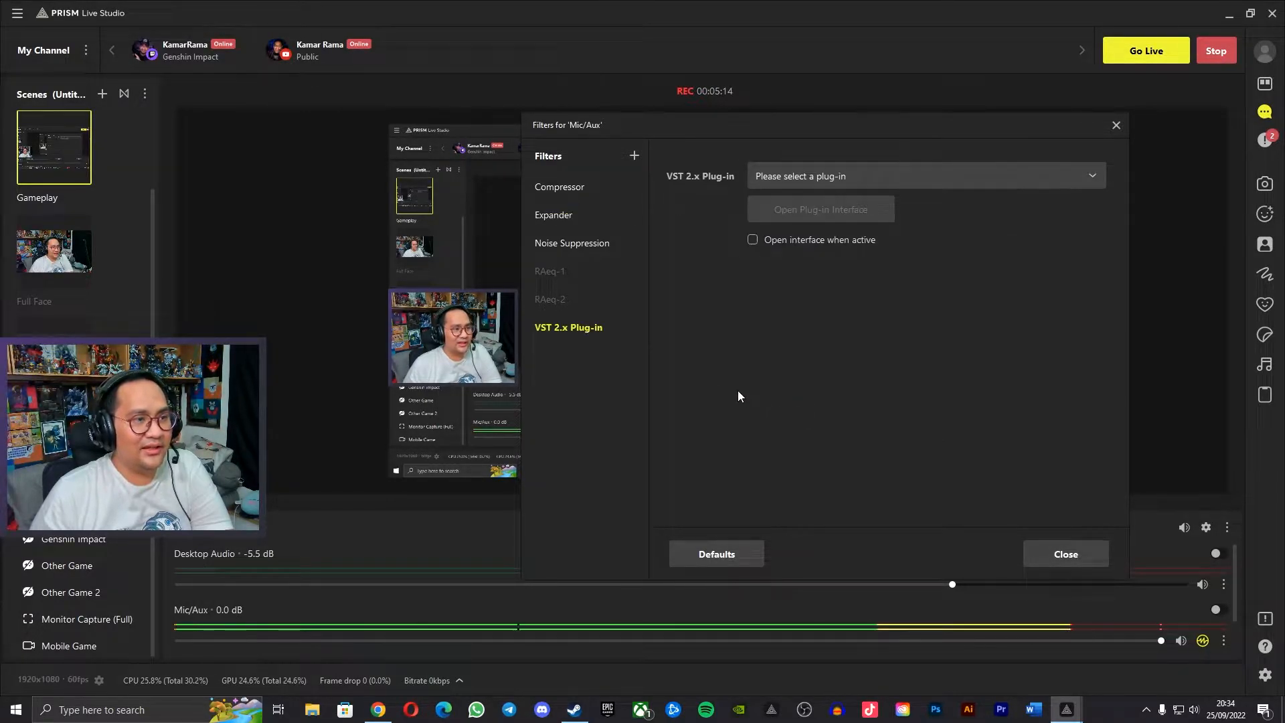
{"action": "left_click", "coordinate": [881, 167]}
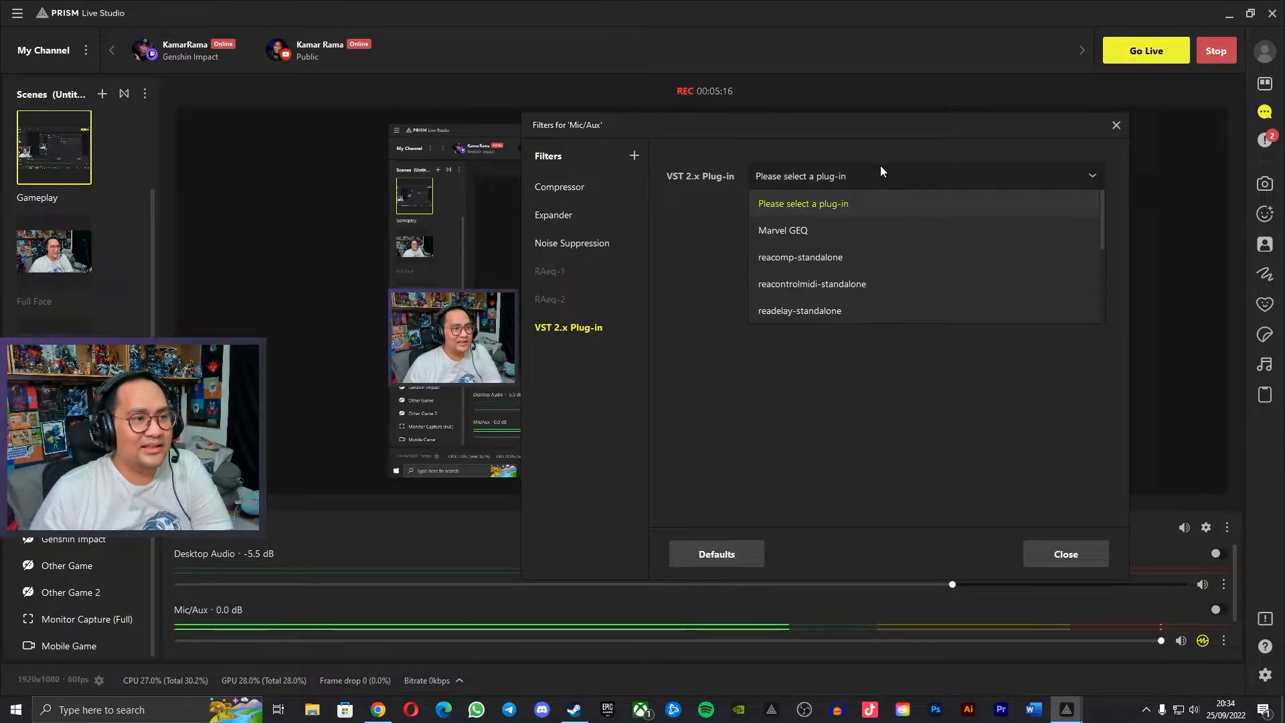
{"action": "left_click", "coordinate": [826, 235]}
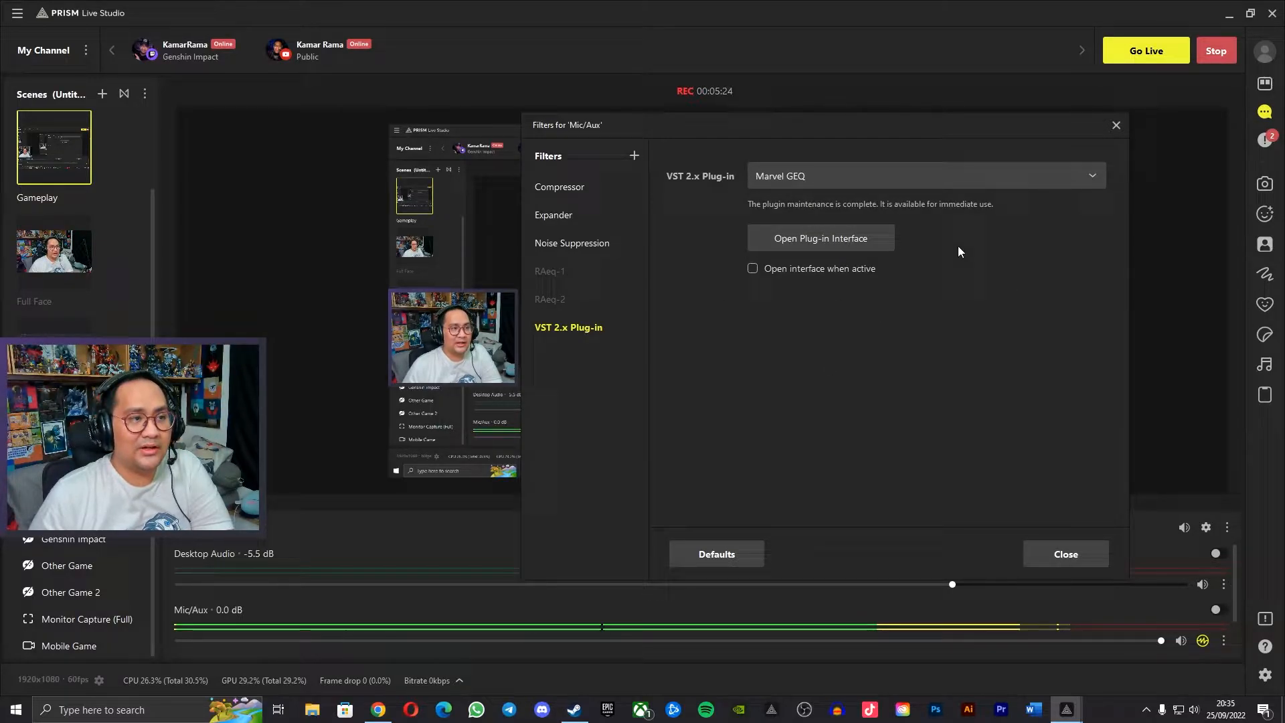
Open the Marvel GEQ plug-in interface and its Preset Manager, placing both windows within view.
{"action": "left_click", "coordinate": [844, 242]}
{"action": "left_click_drag", "start_coordinate": [619, 206], "coordinate": [785, 220]}
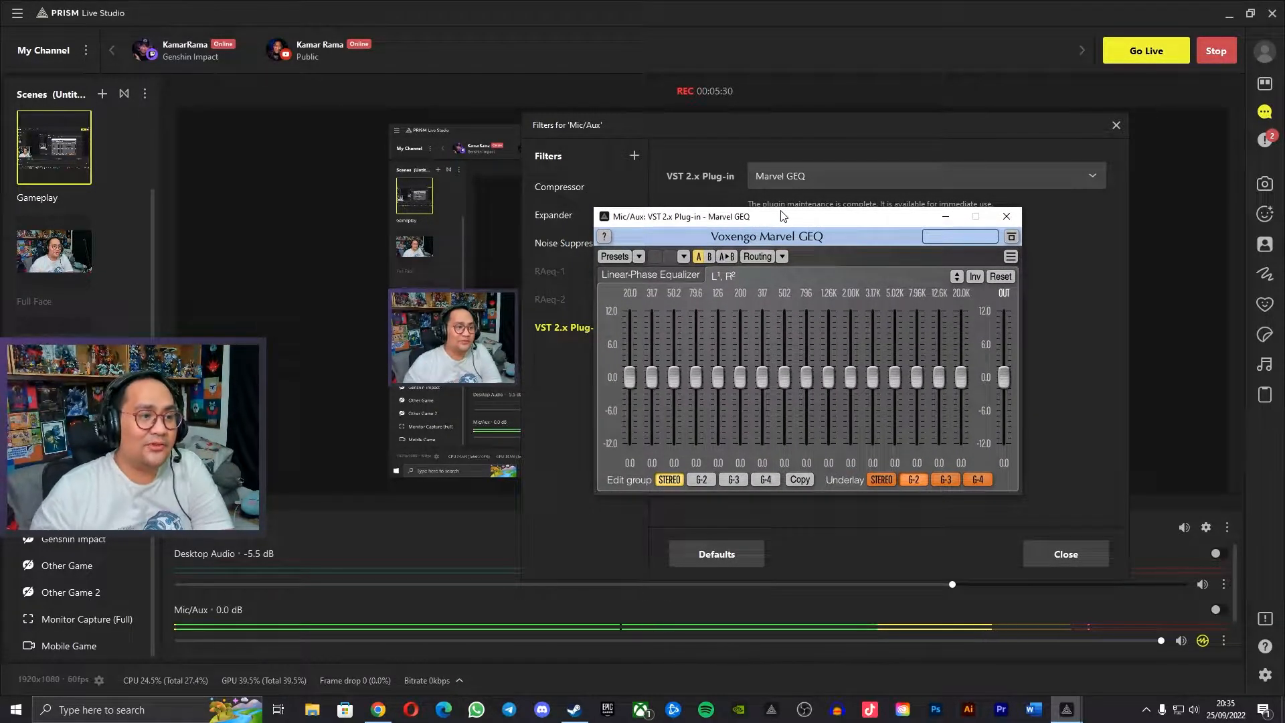
{"action": "left_click", "coordinate": [619, 257]}
{"action": "left_click_drag", "start_coordinate": [419, 355], "coordinate": [768, 409]}
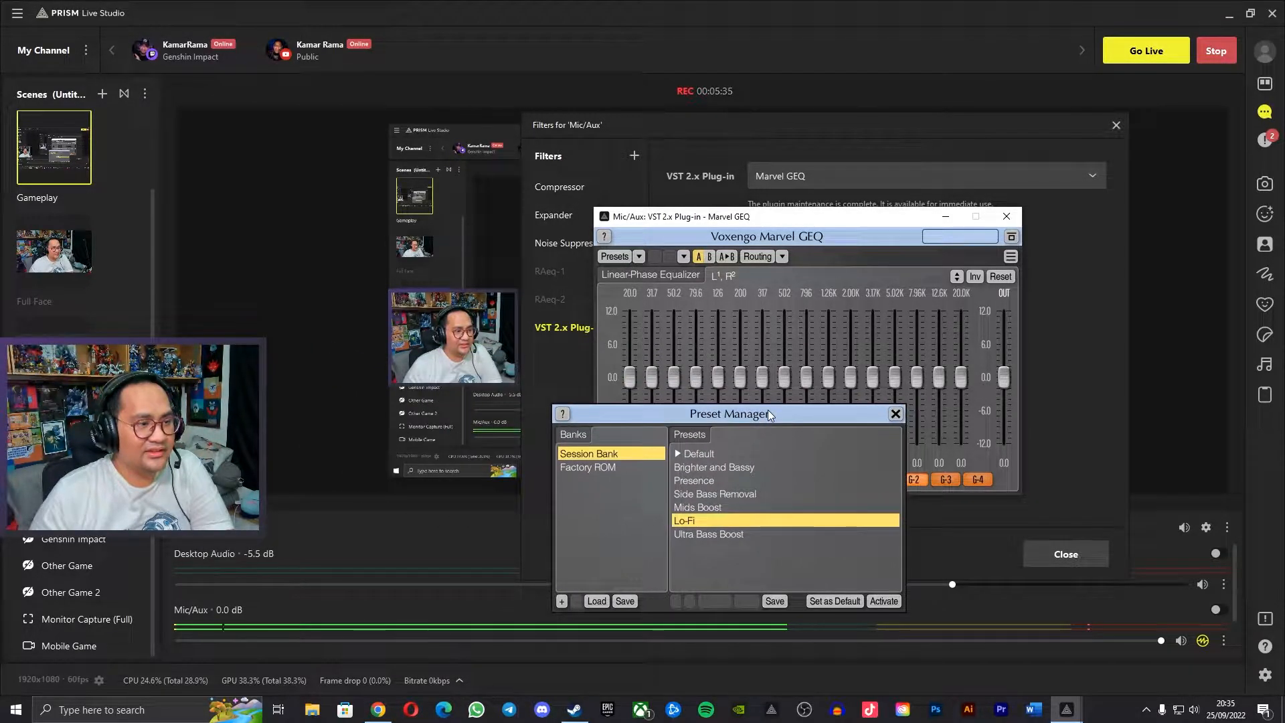
Try the Brighter and Bassy preset on the first Marvel GEQ filter and uncover more of the equalizer.
{"action": "left_click", "coordinate": [727, 469]}
{"action": "left_click", "coordinate": [882, 602]}
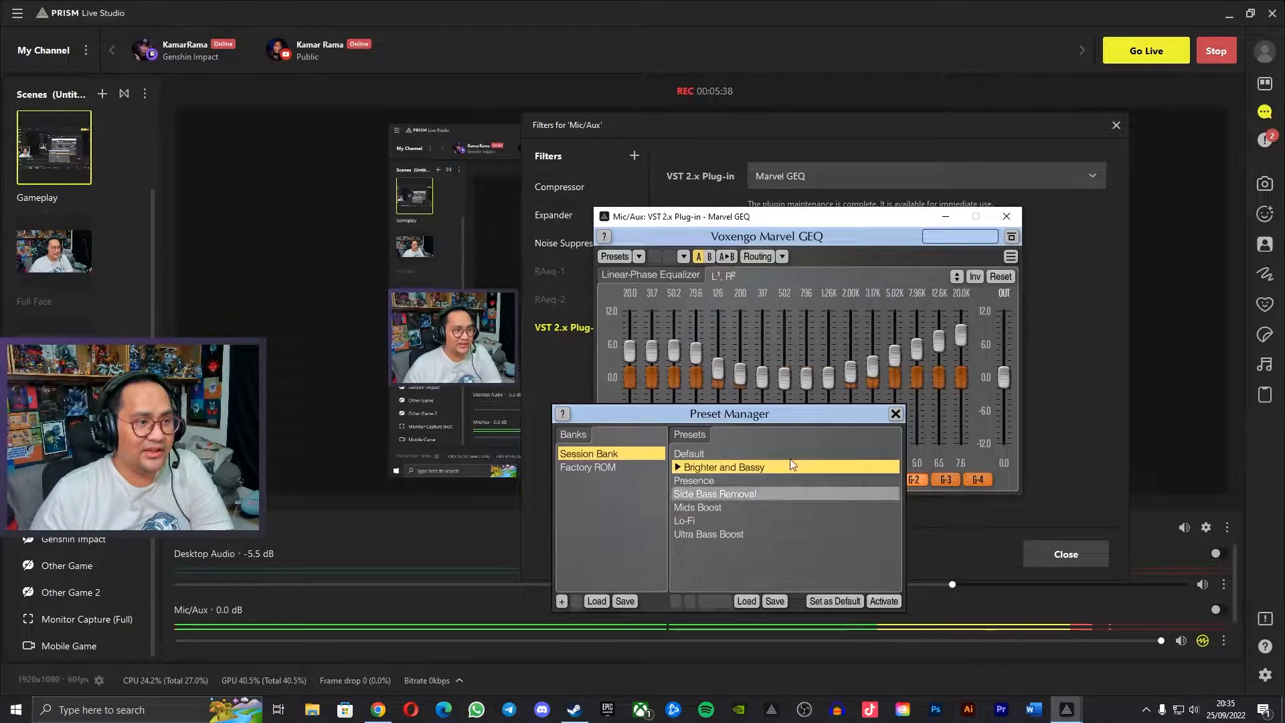
{"action": "left_click_drag", "start_coordinate": [762, 416], "coordinate": [680, 436]}
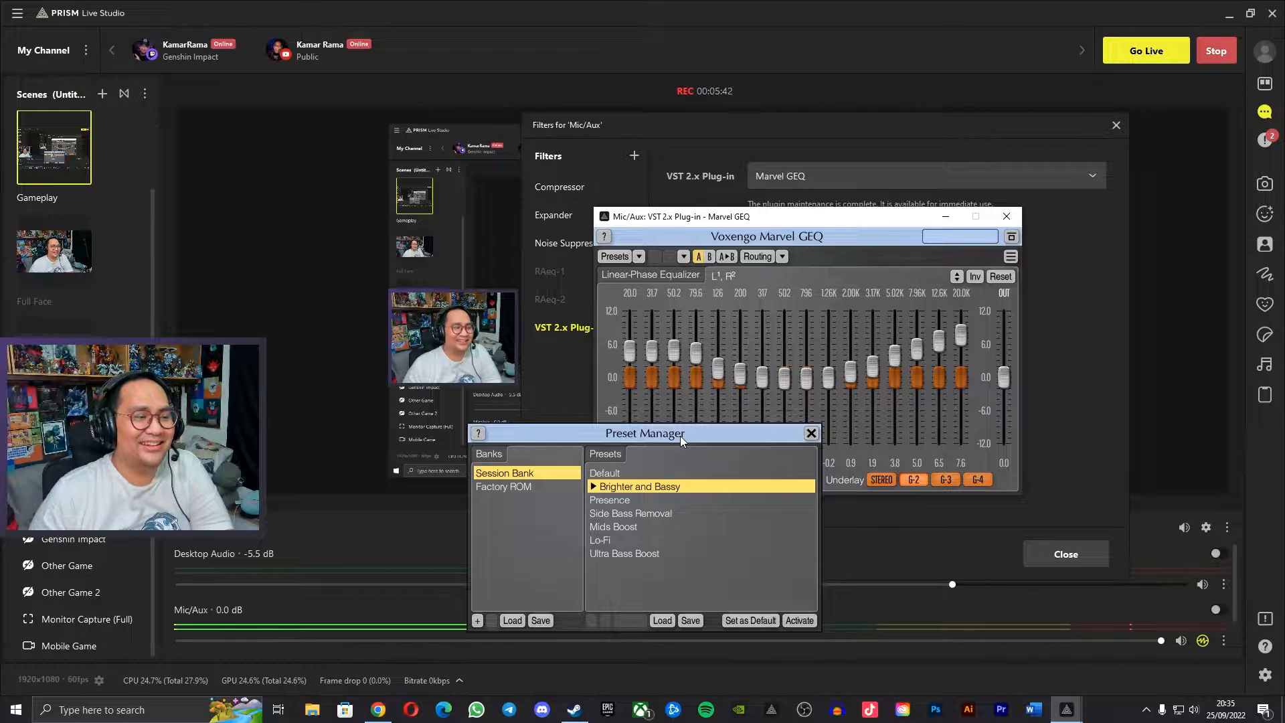
Activate the Lo-Fi preset on the first Marvel GEQ filter and close its preset and plug-in windows.
{"action": "left_click", "coordinate": [617, 538]}
{"action": "left_click", "coordinate": [796, 619]}
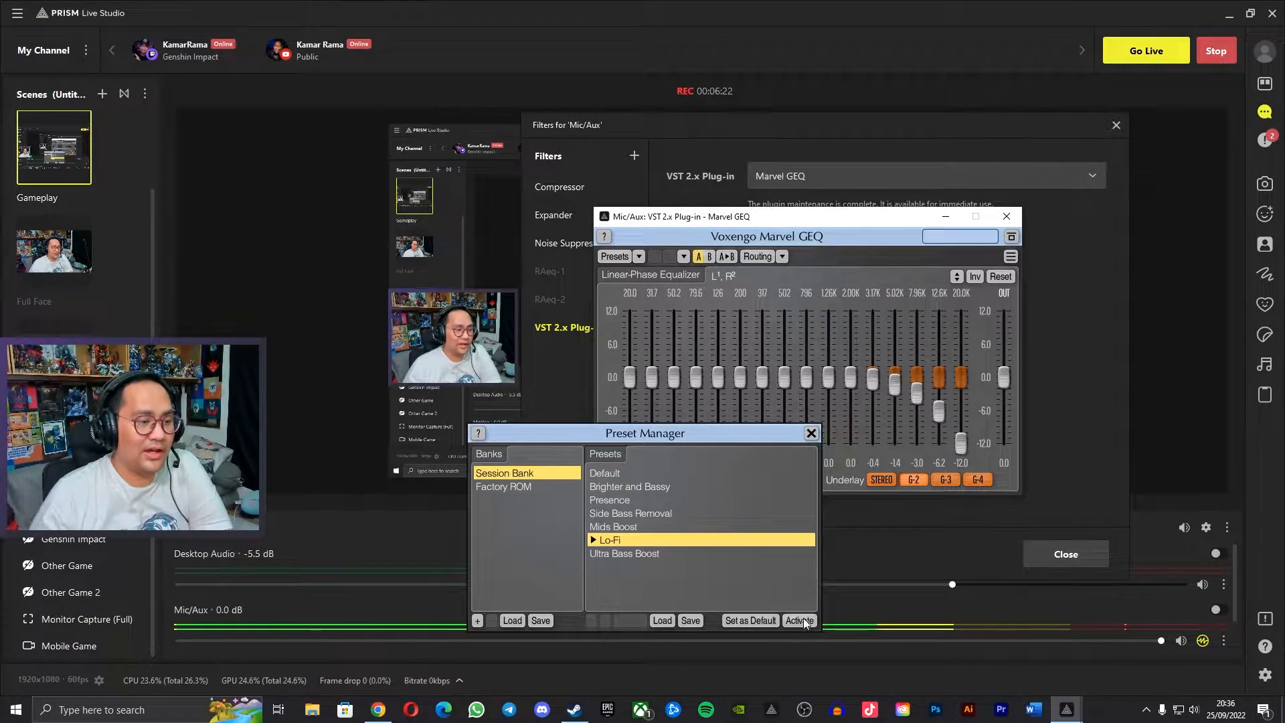
{"action": "left_click", "coordinate": [811, 433]}
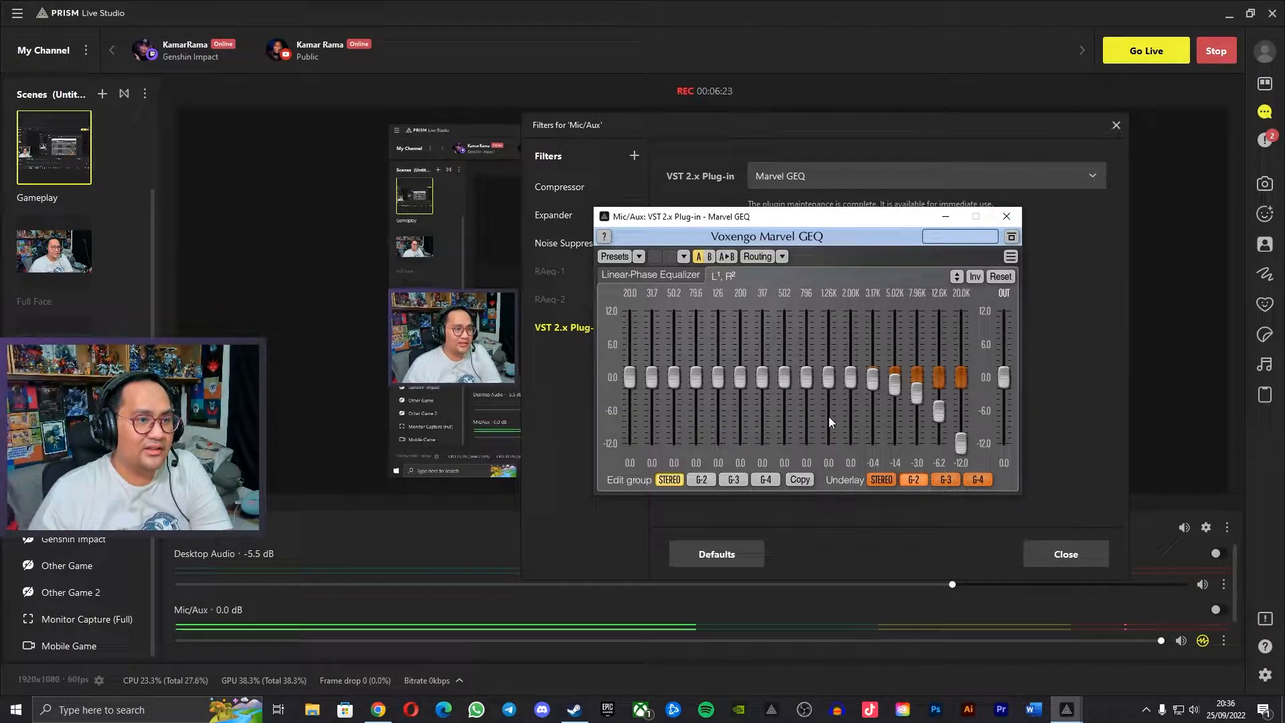
{"action": "left_click", "coordinate": [1014, 217]}
Add a second VST 2.x Plug-in filter to Mic/Aux under its default name and load Marvel GEQ in it.
{"action": "left_click", "coordinate": [635, 156]}
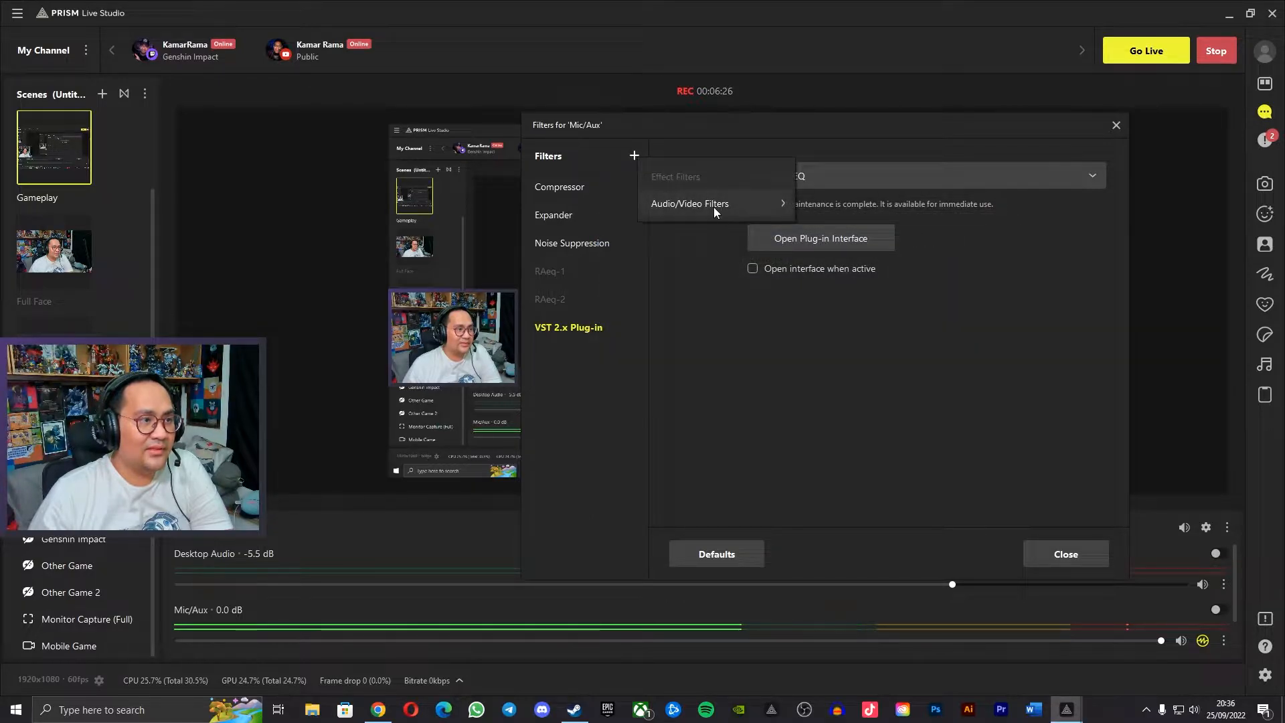
{"action": "mouse_move", "coordinate": [714, 206]}
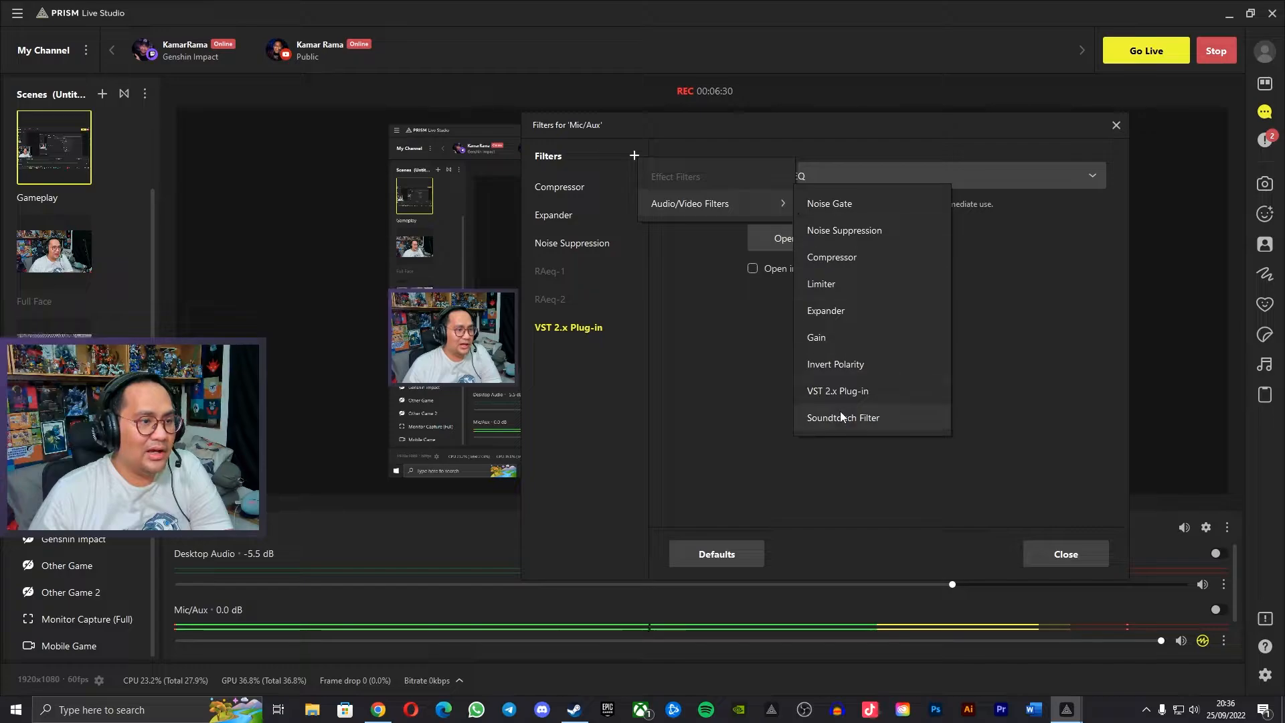
{"action": "left_click", "coordinate": [837, 392]}
{"action": "left_click", "coordinate": [793, 397]}
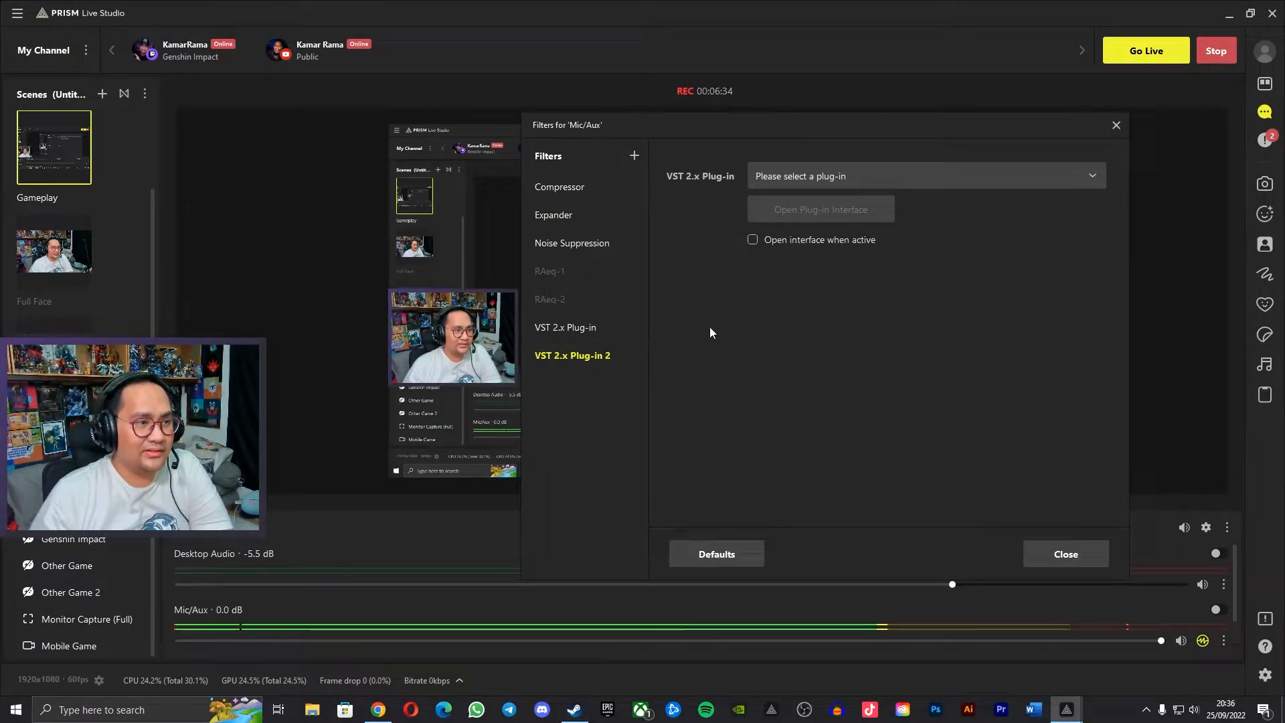
{"action": "left_click", "coordinate": [833, 169]}
{"action": "left_click", "coordinate": [831, 225]}
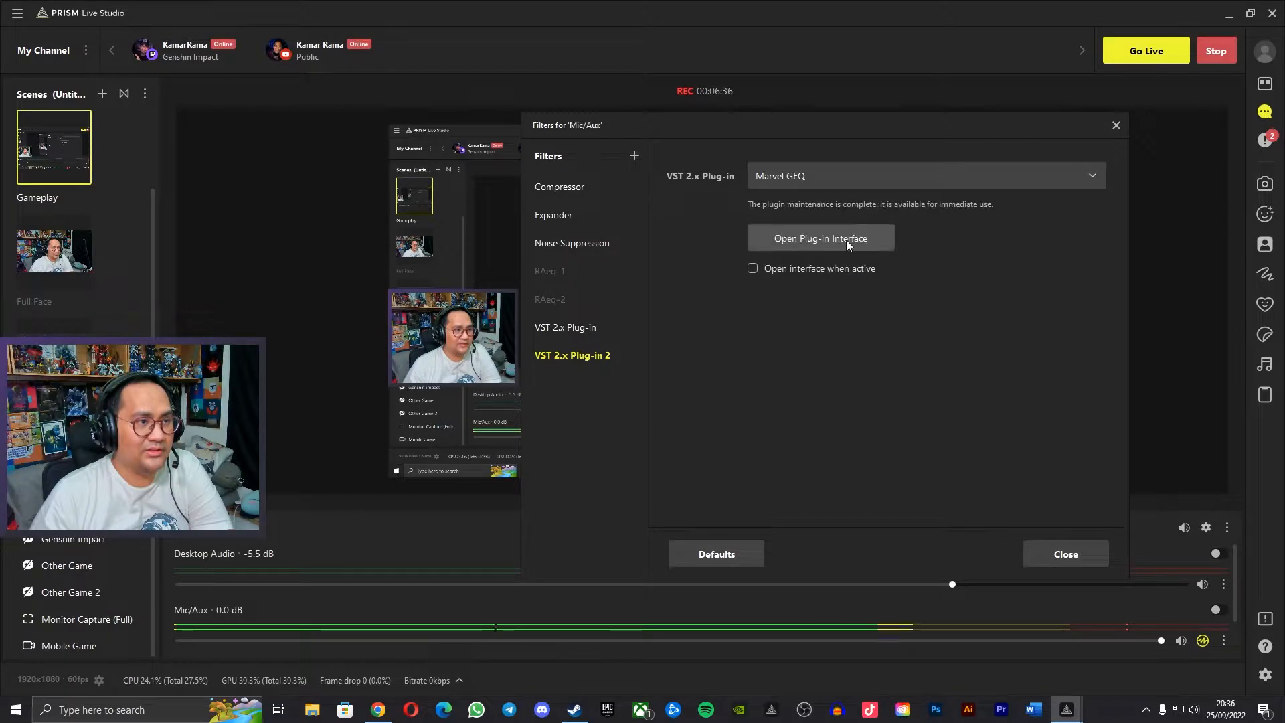
In the second Marvel GEQ filter's presets, try Brighter and Bassy and activate Ultra Bass Boost instead.
{"action": "left_click", "coordinate": [846, 240]}
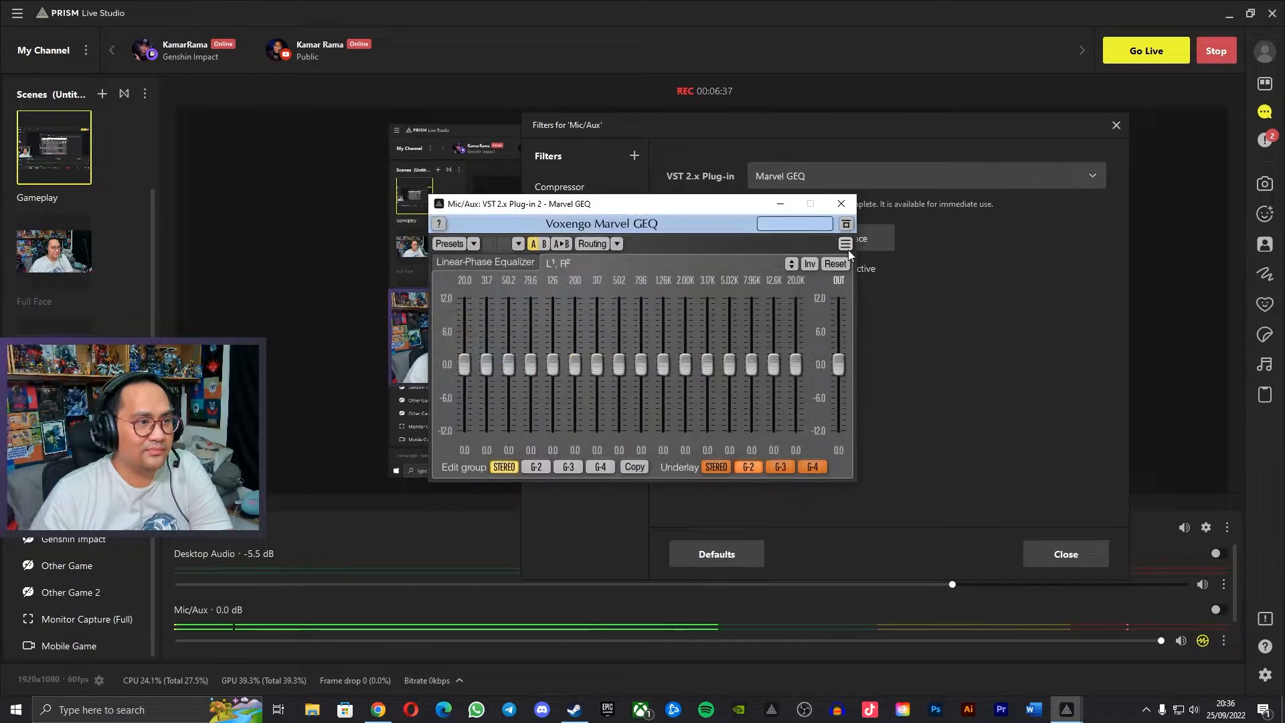
{"action": "left_click", "coordinate": [447, 245]}
{"action": "left_click", "coordinate": [472, 474]}
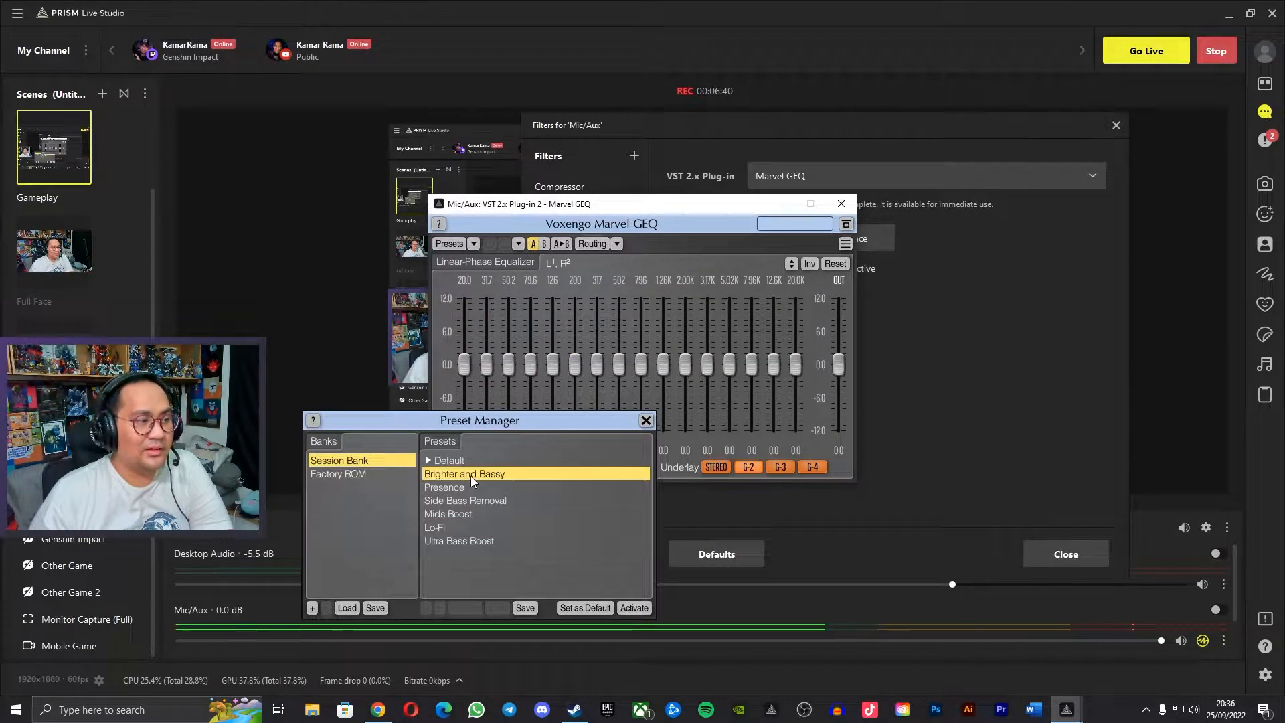
{"action": "left_click", "coordinate": [636, 608]}
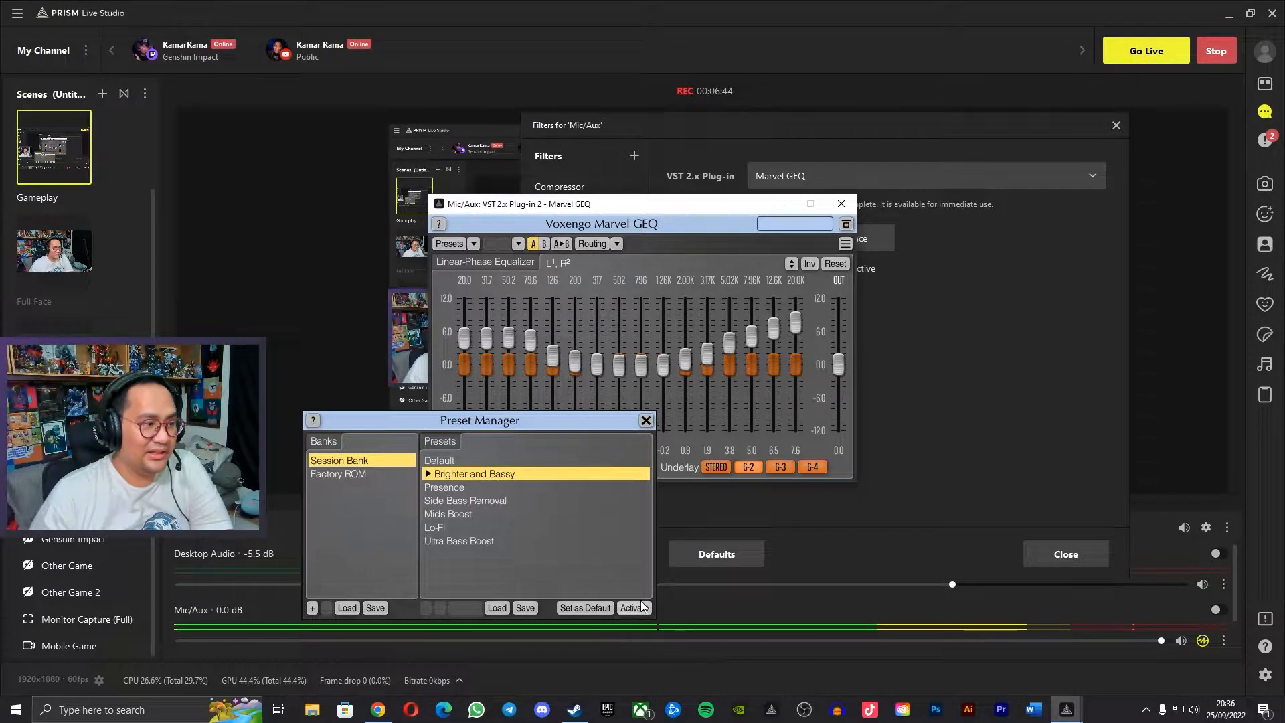
{"action": "left_click", "coordinate": [460, 541]}
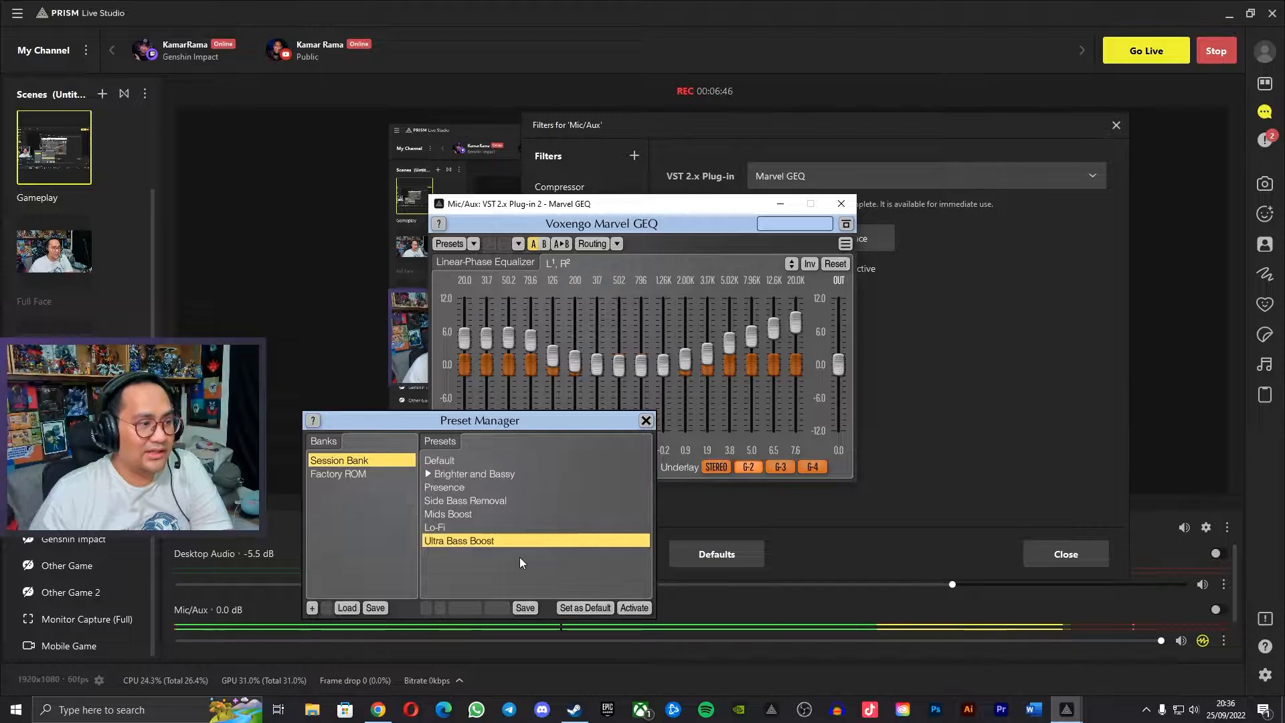
{"action": "left_click", "coordinate": [634, 607]}
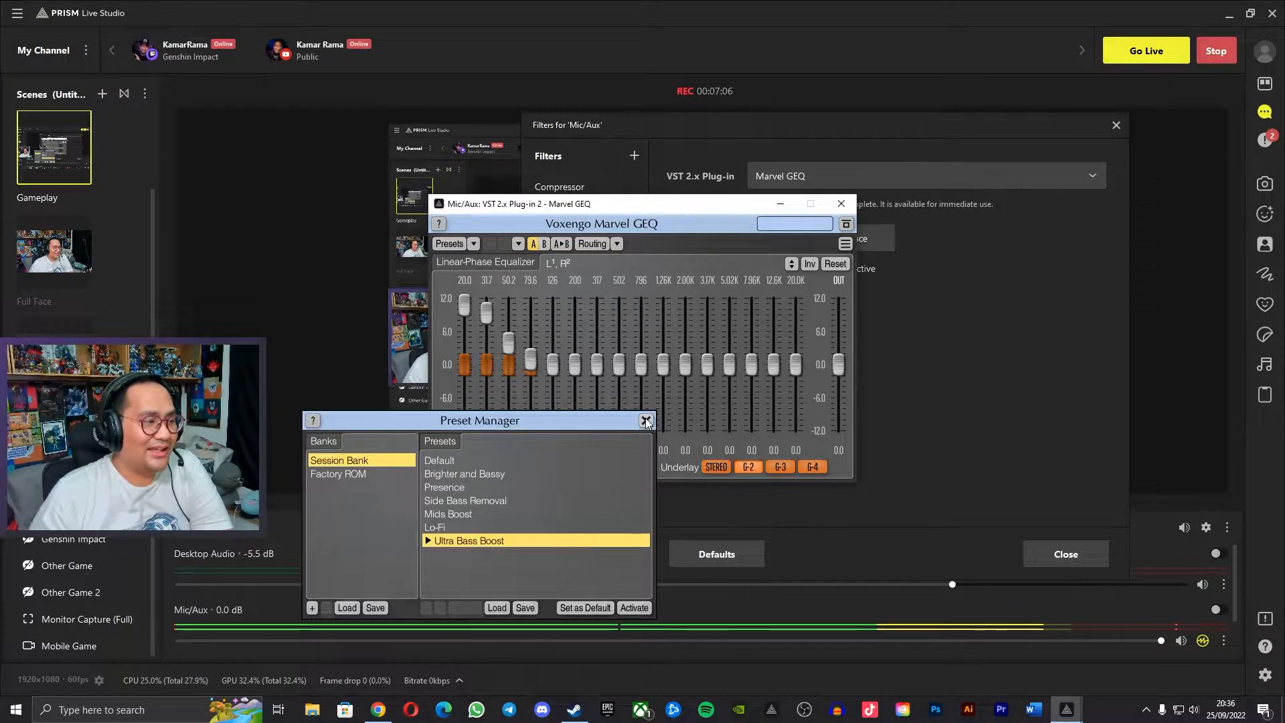
Look through the Factory ROM and Session Bank preset banks and close the Preset Manager.
{"action": "left_click", "coordinate": [315, 472]}
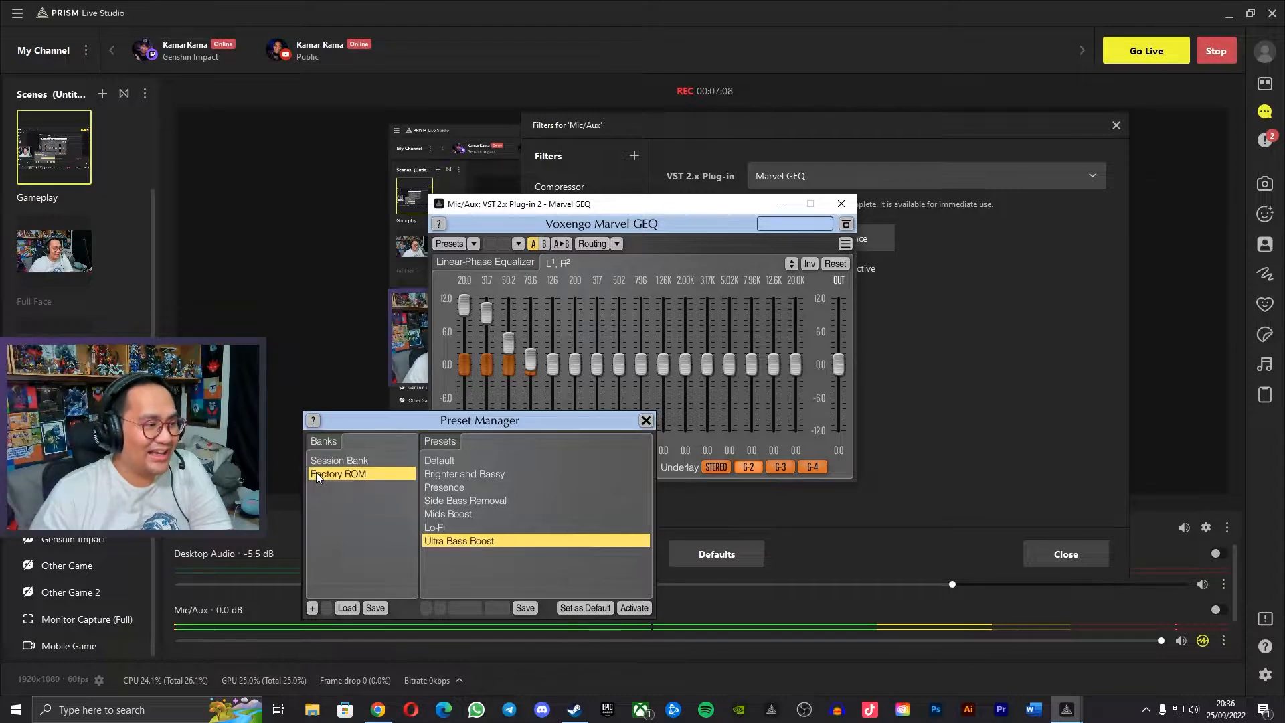
{"action": "left_click", "coordinate": [326, 463]}
{"action": "left_click", "coordinate": [332, 477]}
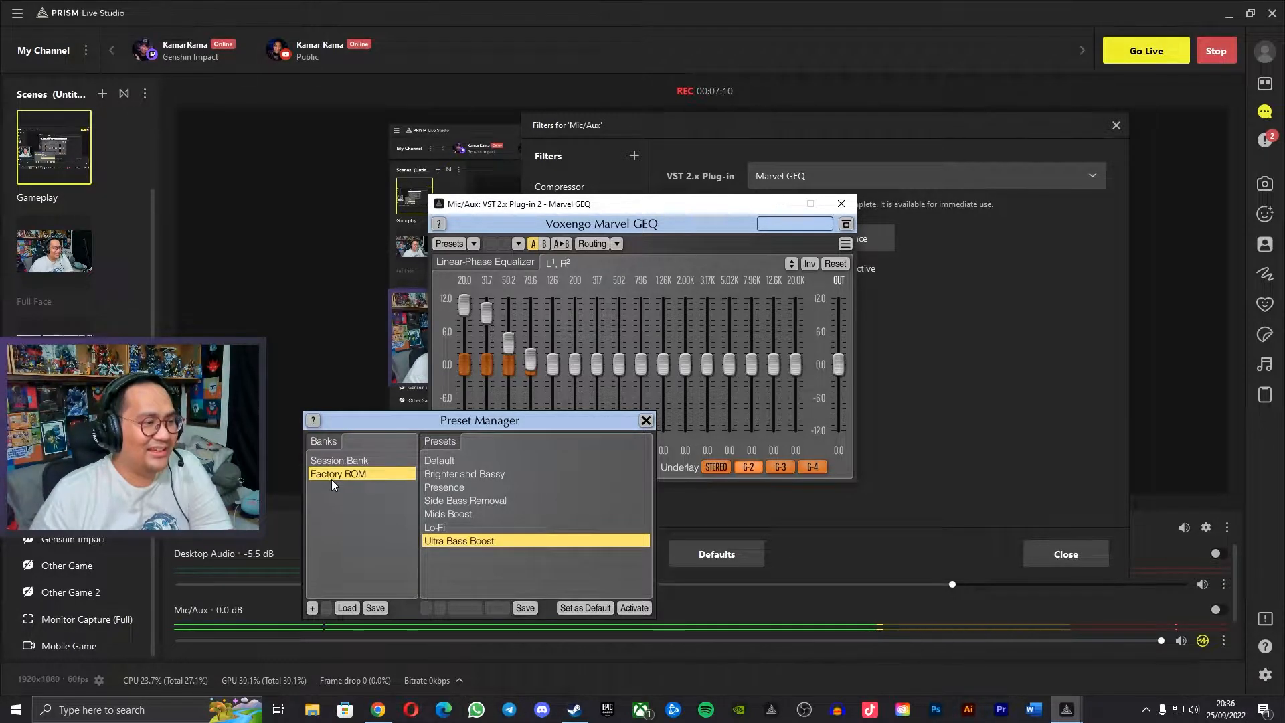
{"action": "left_click", "coordinate": [332, 460]}
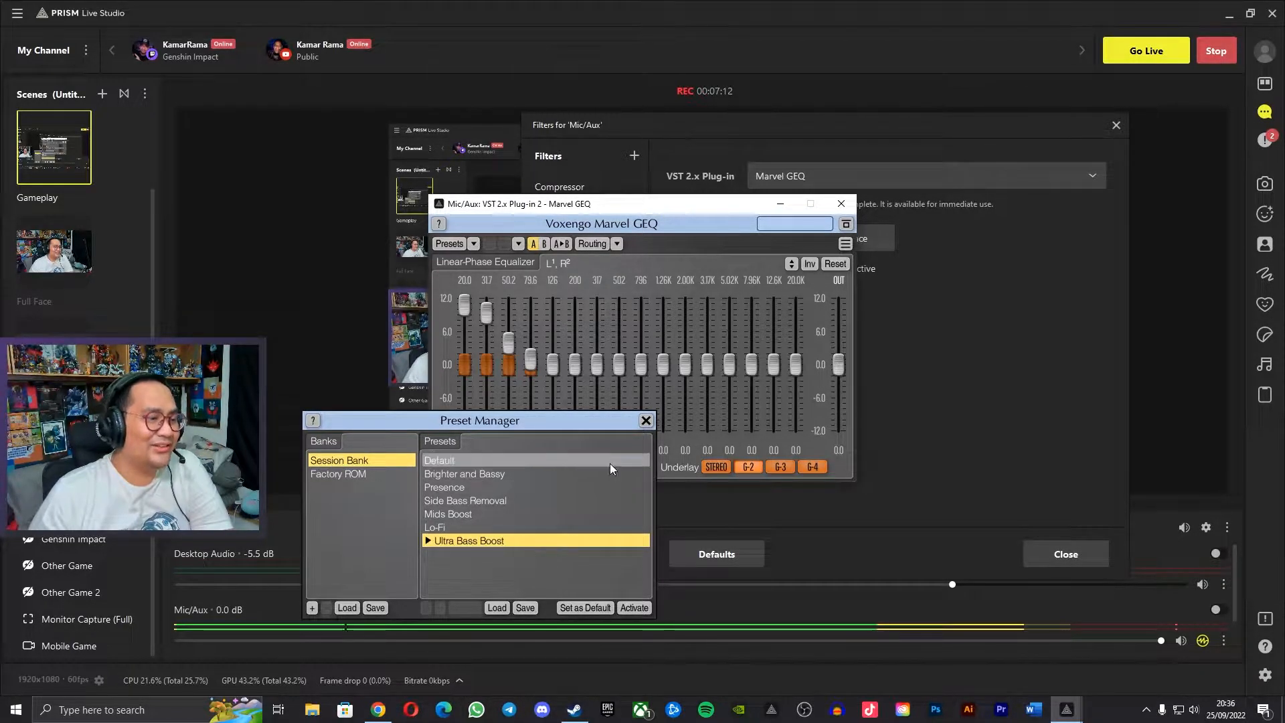
{"action": "left_click", "coordinate": [643, 422]}
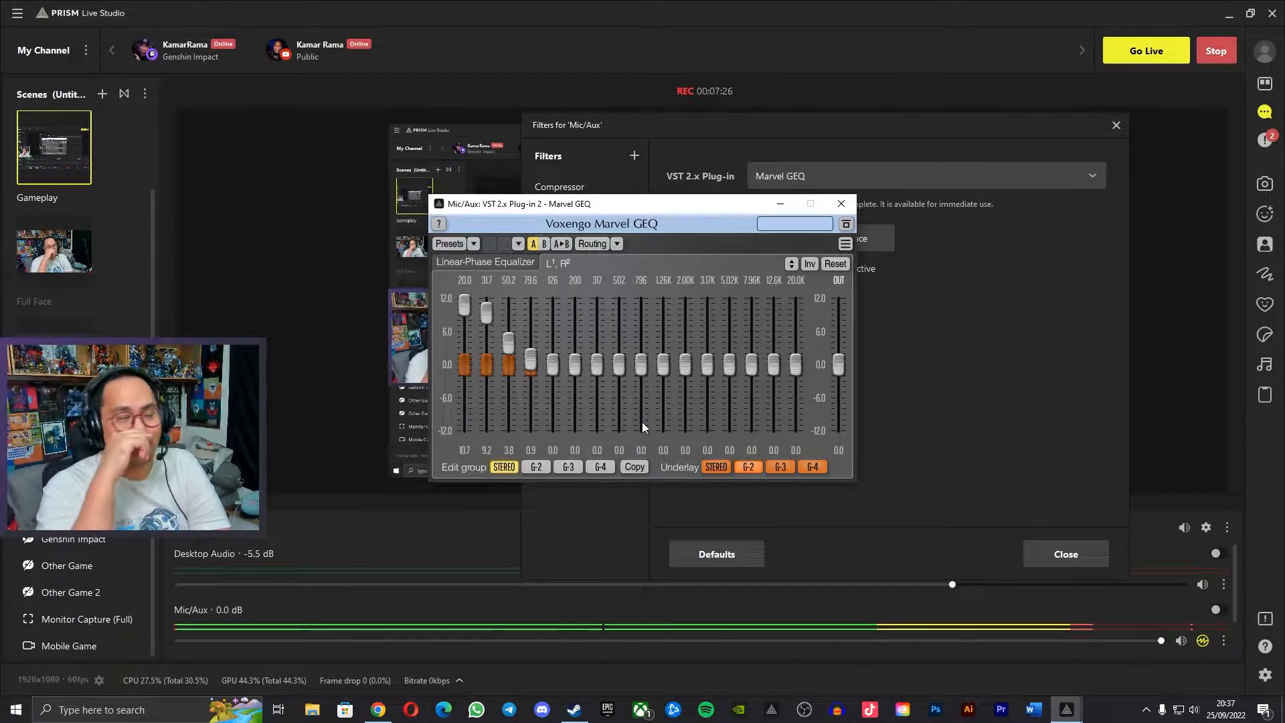